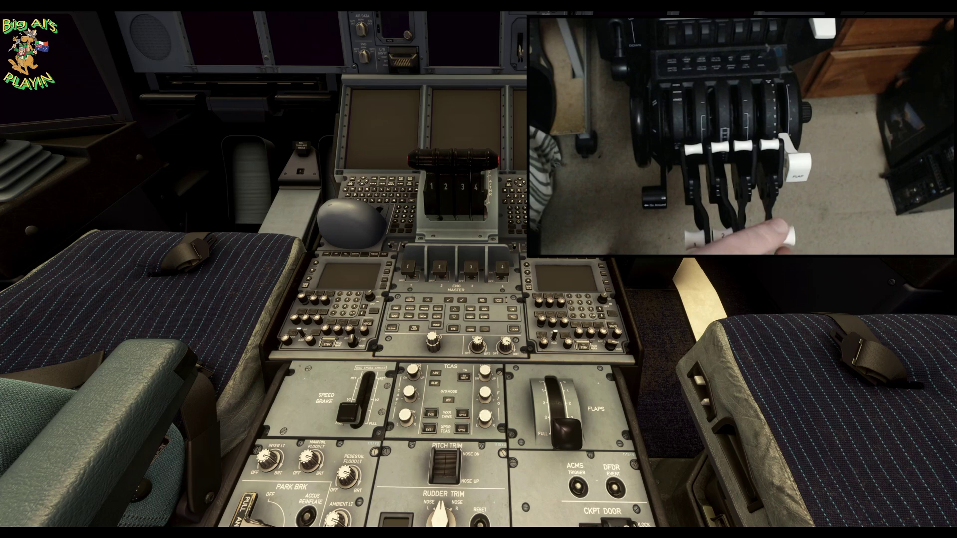
Open the controls settings from the simulator's options menu
key(Escape)
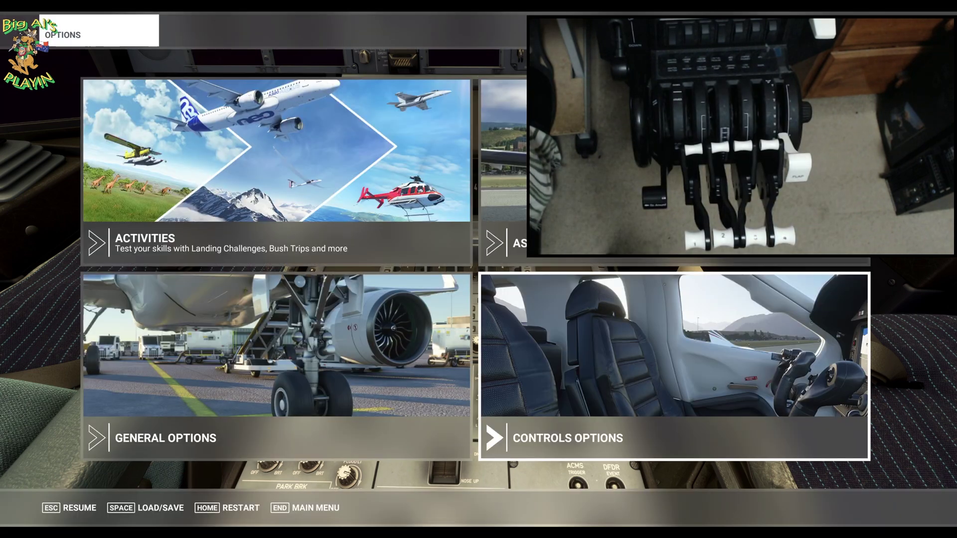
key(Return)
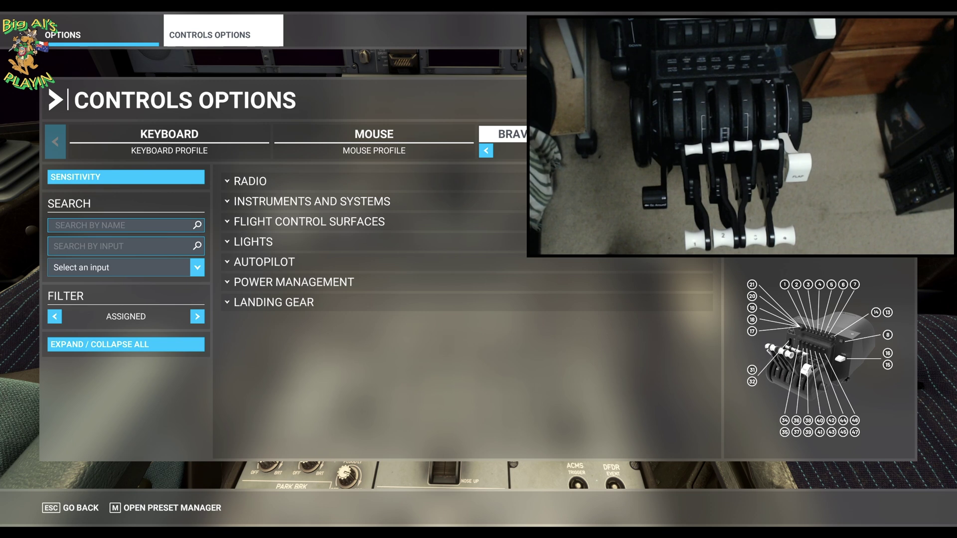
Expand Power Management and its Throttle bindings
click(294, 282)
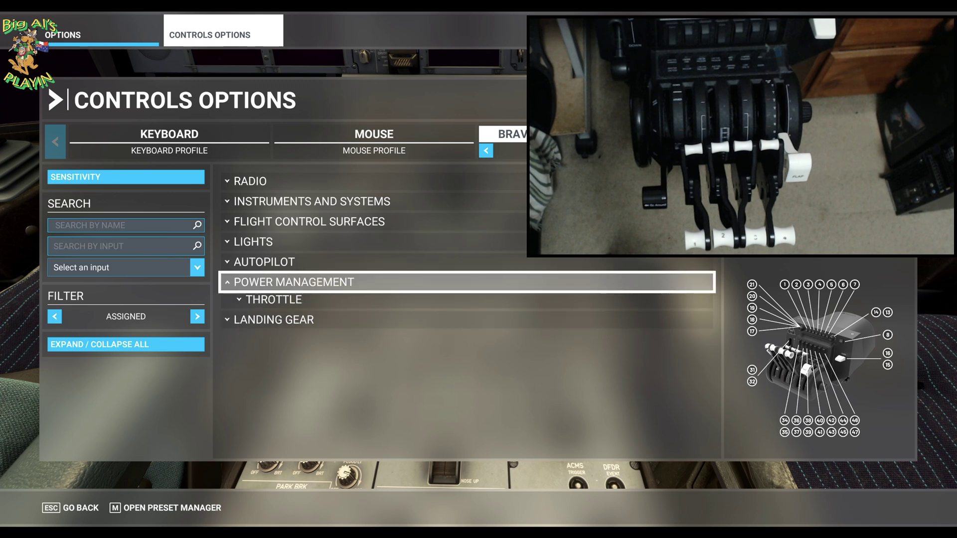
click(274, 299)
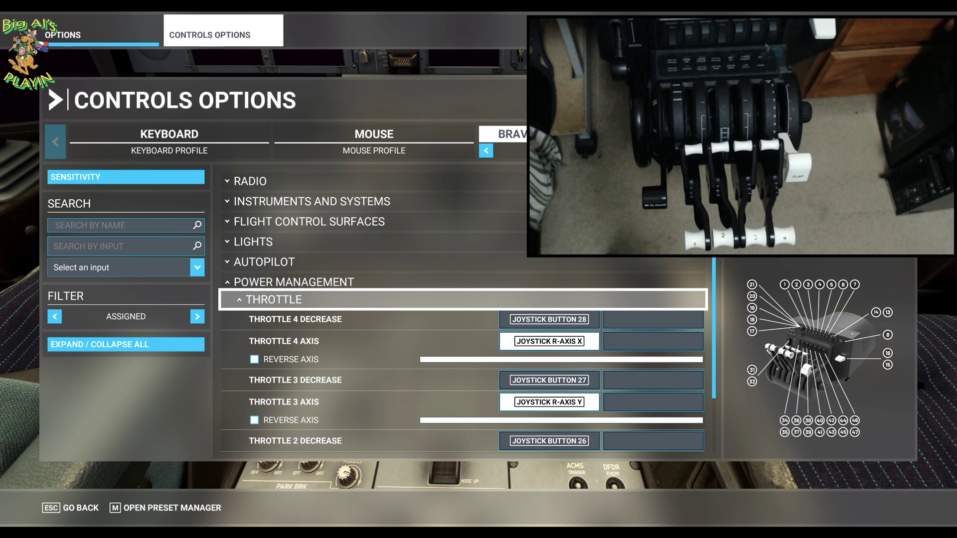
scroll(464, 319, down, 2)
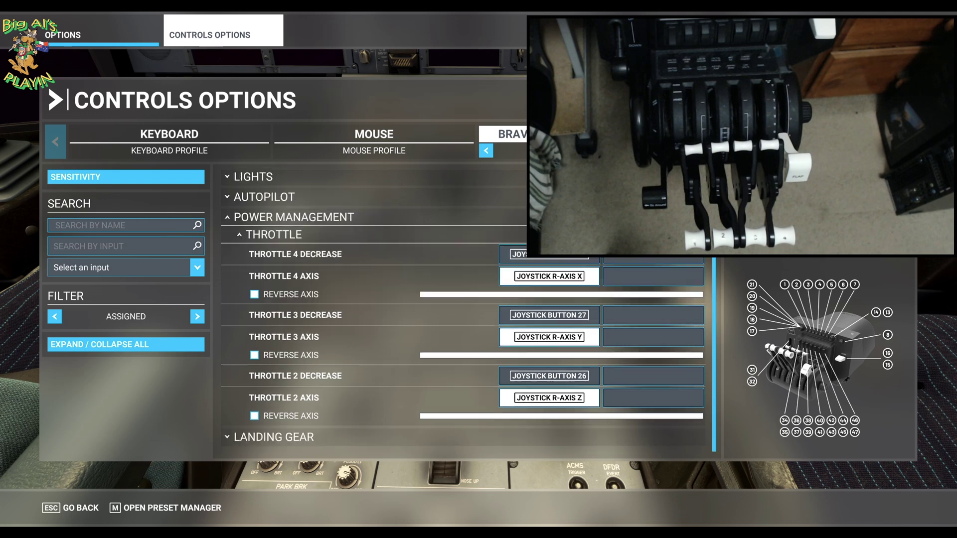
scroll(464, 319, up, 2)
scroll(463, 319, down, 2)
scroll(464, 319, up, 2)
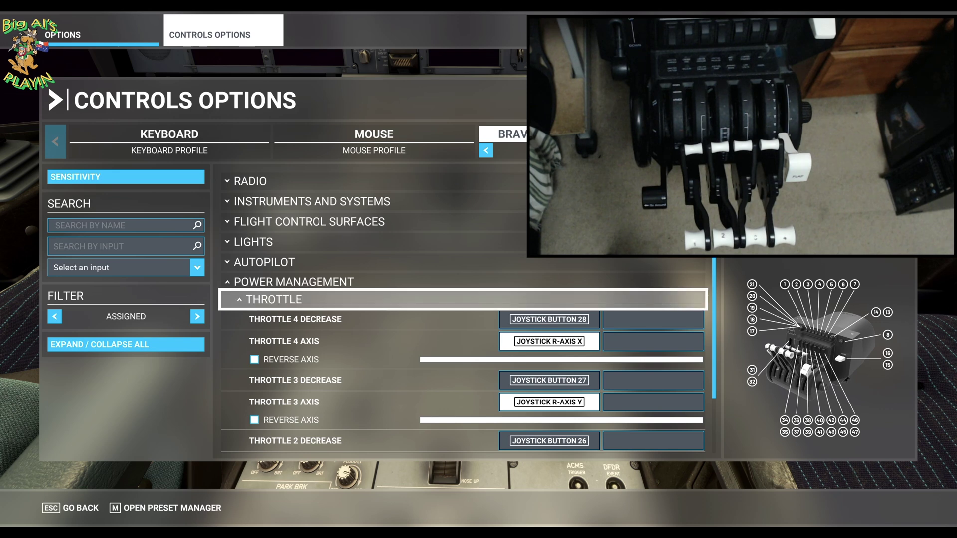
scroll(464, 319, down, 2)
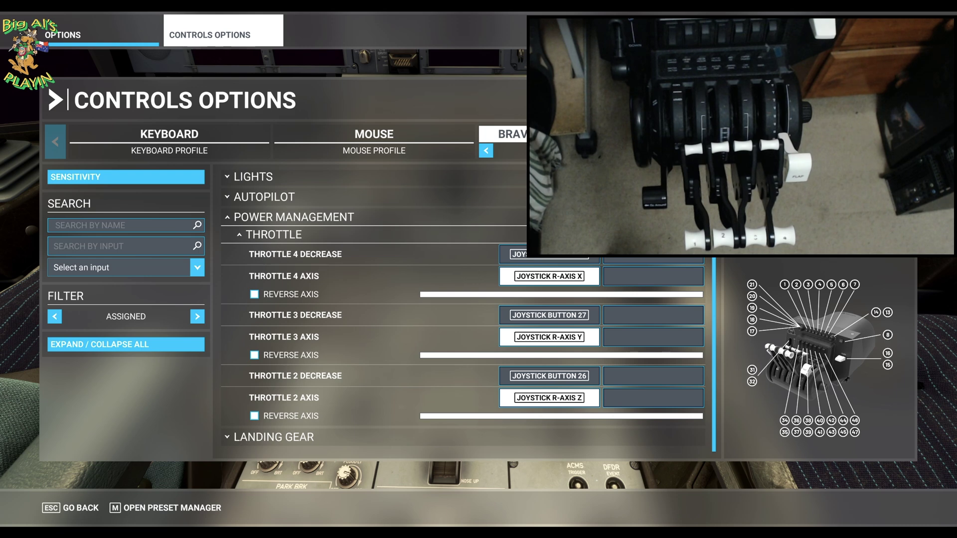
Filter the controls by 'THRO' and scroll down to Throttle 1 Axis
click(126, 225)
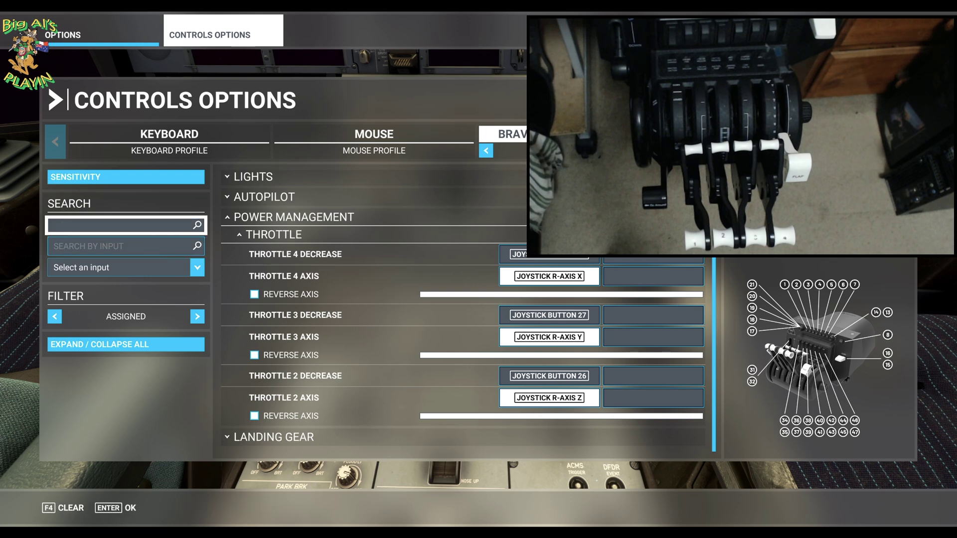
text(THRO)
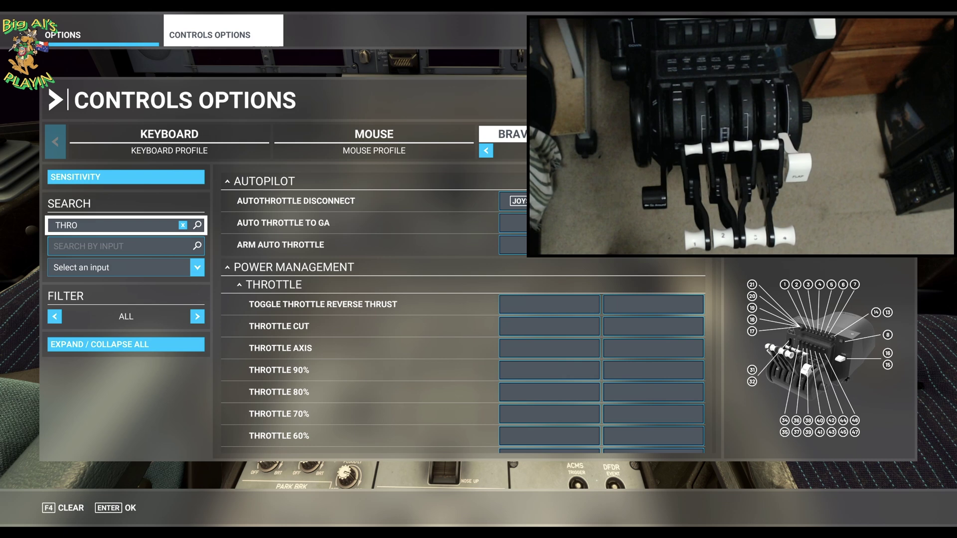
key(Return)
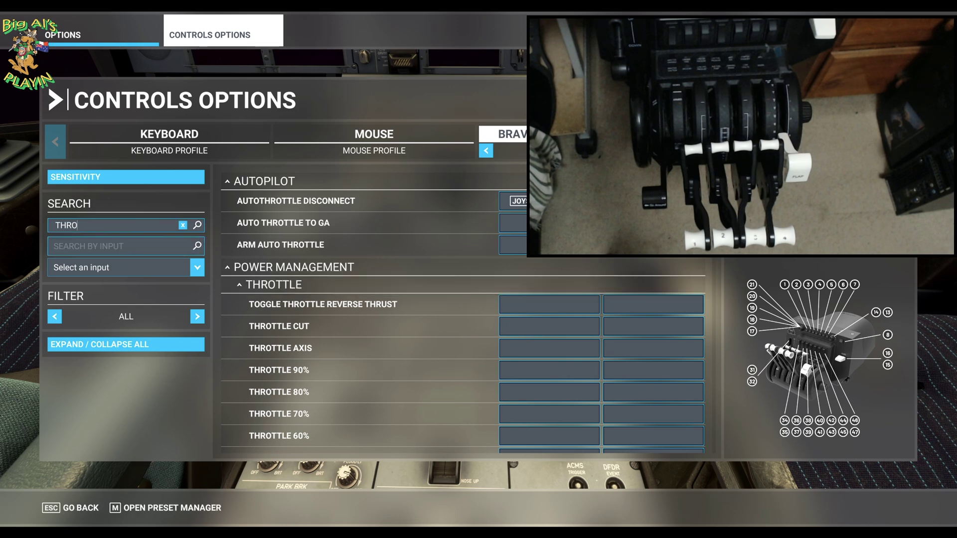
scroll(463, 309, down, 4)
scroll(462, 309, down, 3)
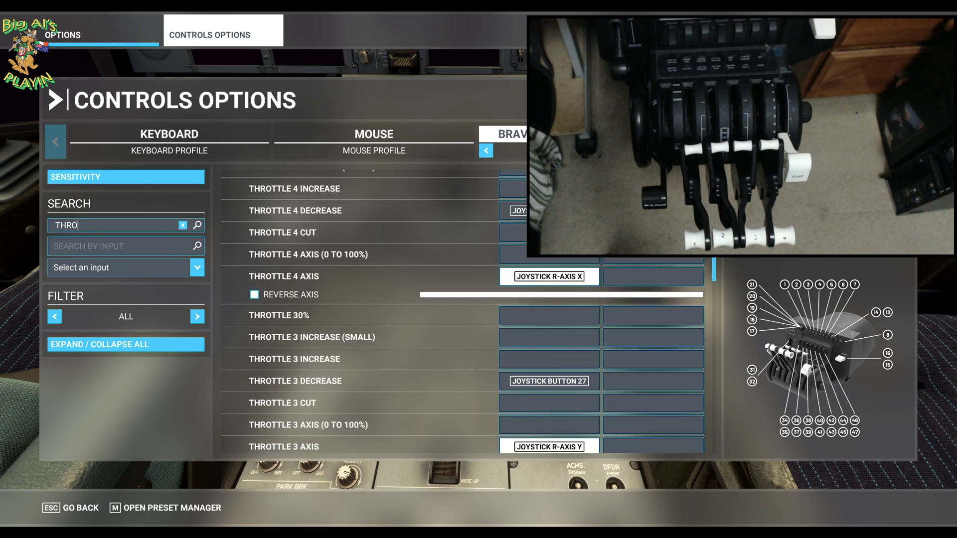
scroll(462, 309, down, 3)
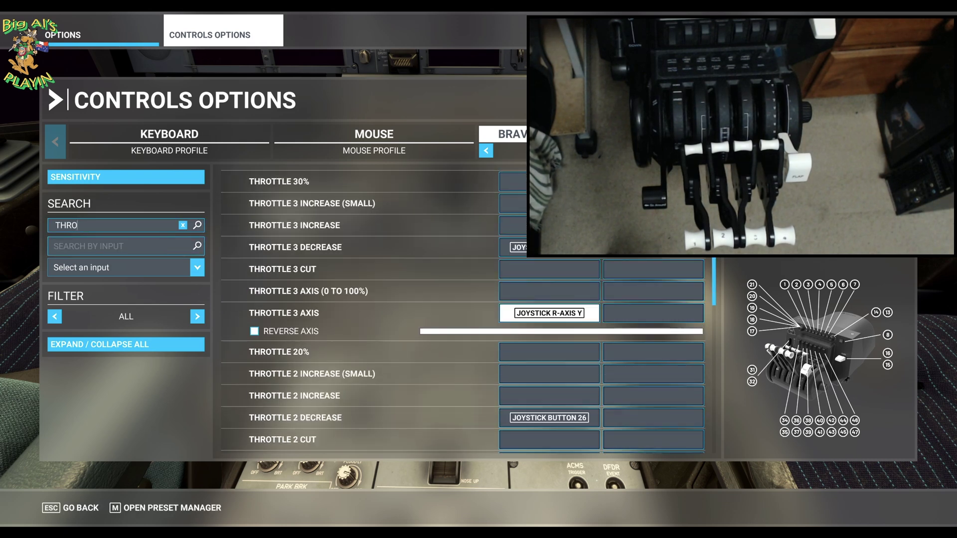
scroll(462, 309, down, 2)
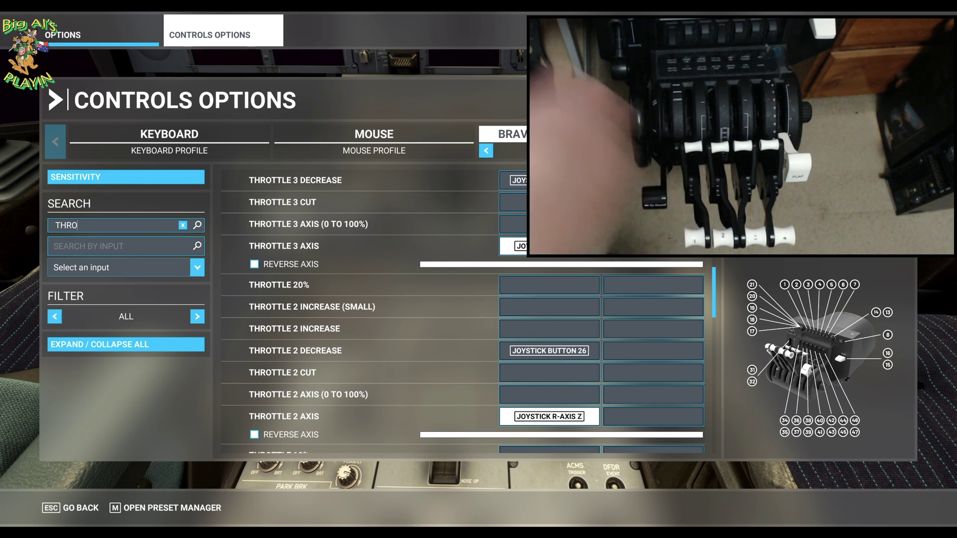
scroll(462, 319, down, 2)
scroll(464, 309, down, 2)
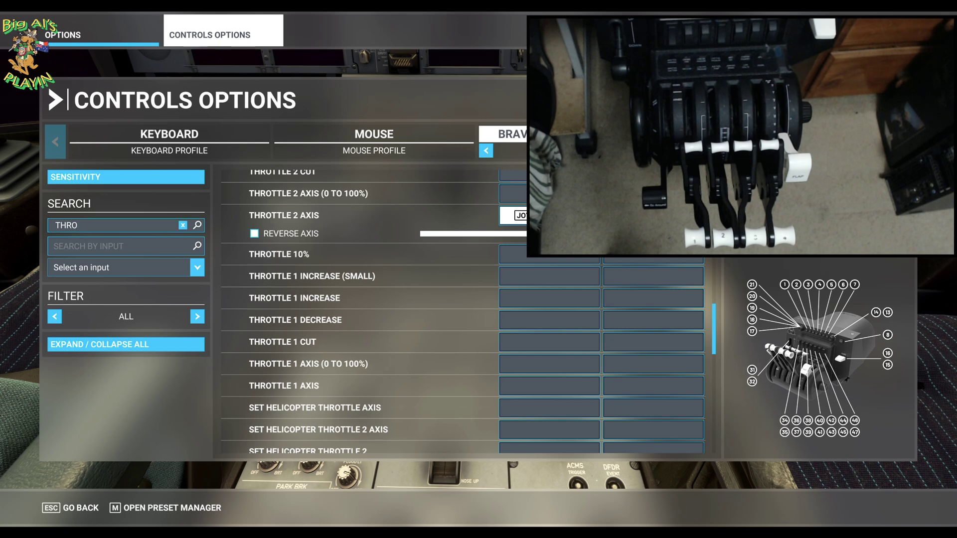
Bind Throttle 1 Axis to Joystick L-Axis X by scanning throttle lever 1
click(549, 385)
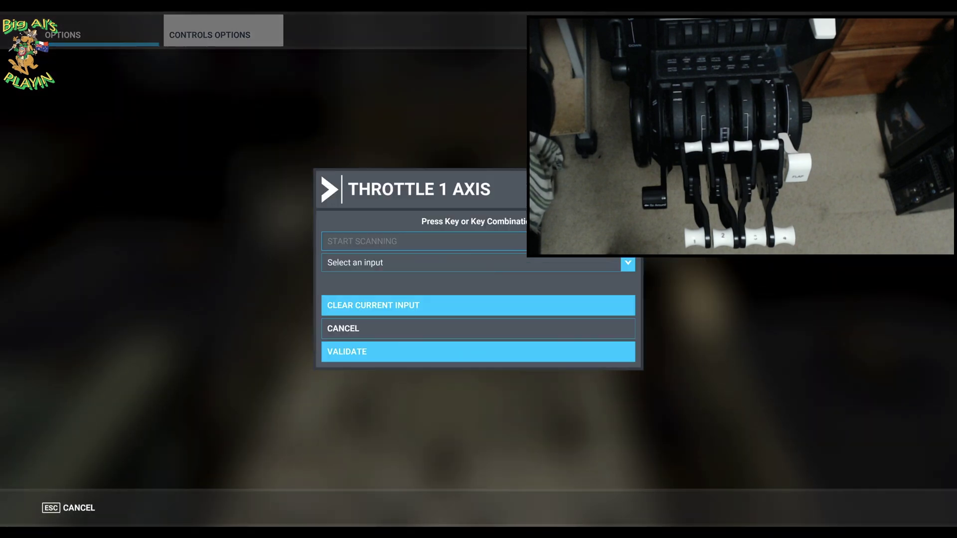
click(548, 242)
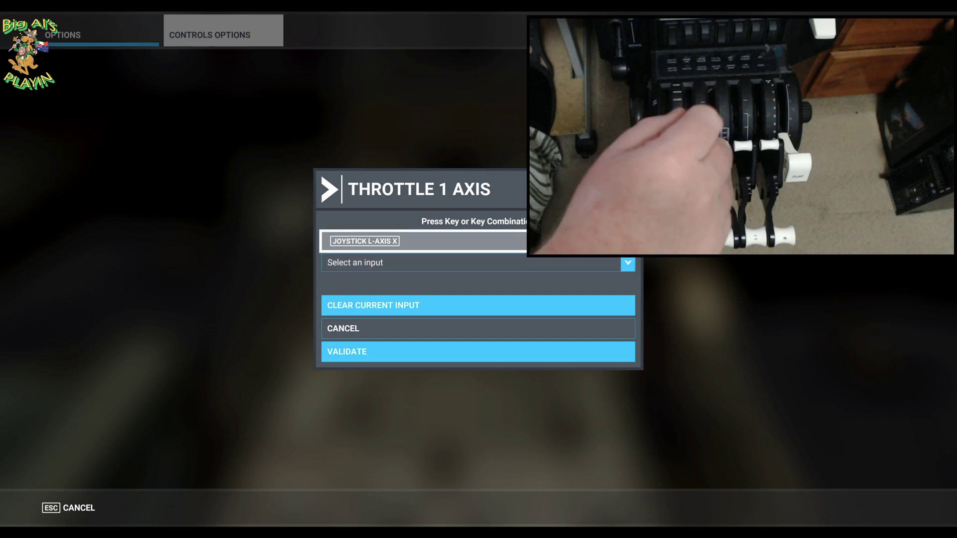
key(Down)
key(Down)
key(Down)
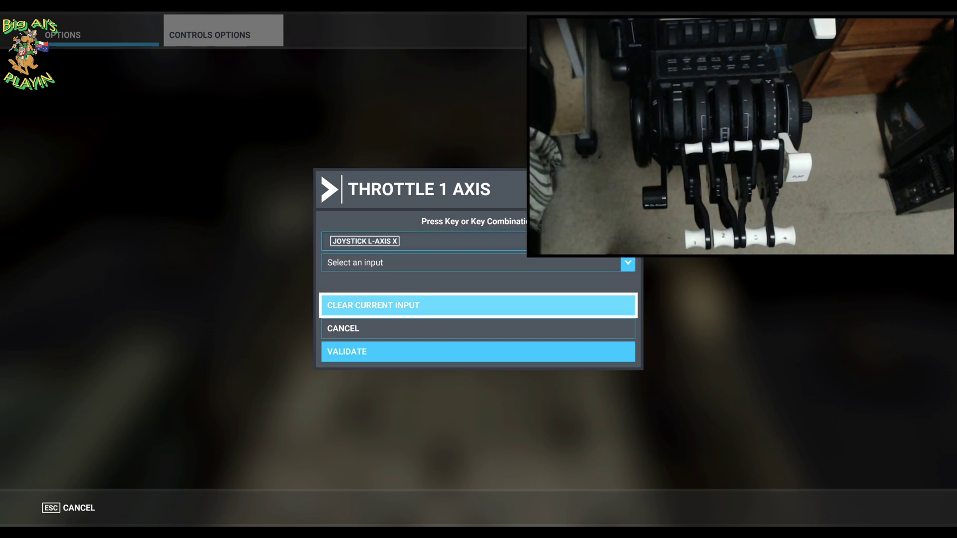
key(Return)
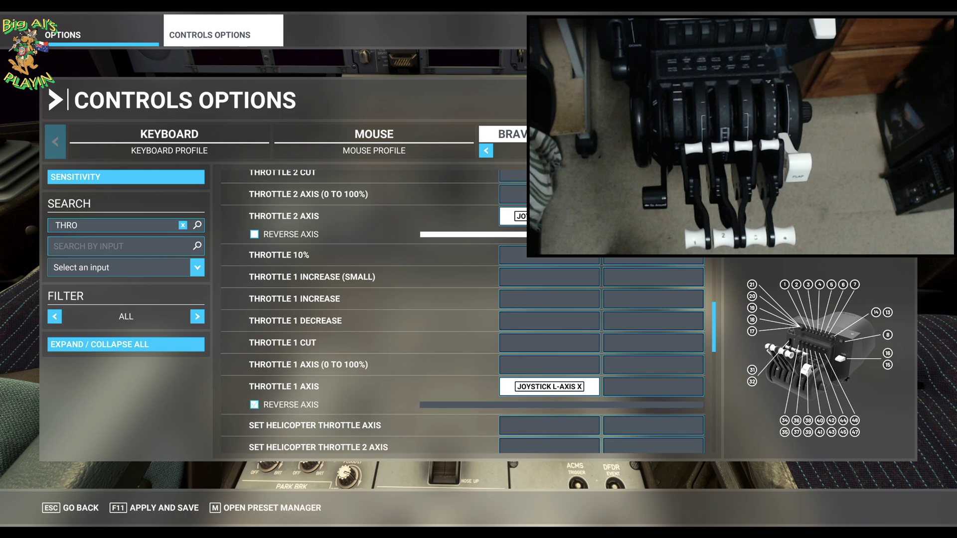
Untick Reverse Axis on Throttle 1 Axis and open the Throttle 1 Decrease binding
click(254, 405)
click(549, 323)
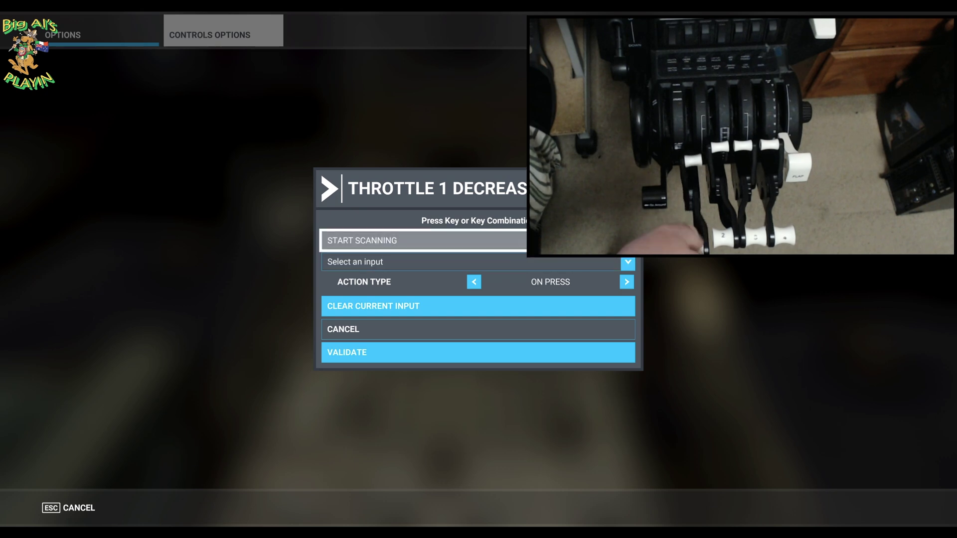
Bind Throttle 1 Decrease to Joystick Button 25 by pulling lever 1 into reverse
click(479, 240)
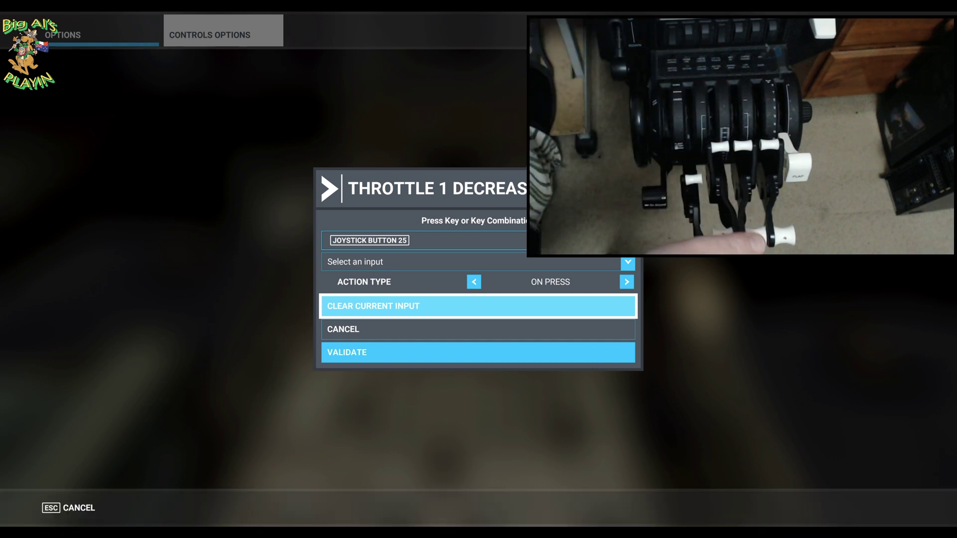
key(Down)
key(Down)
key(Return)
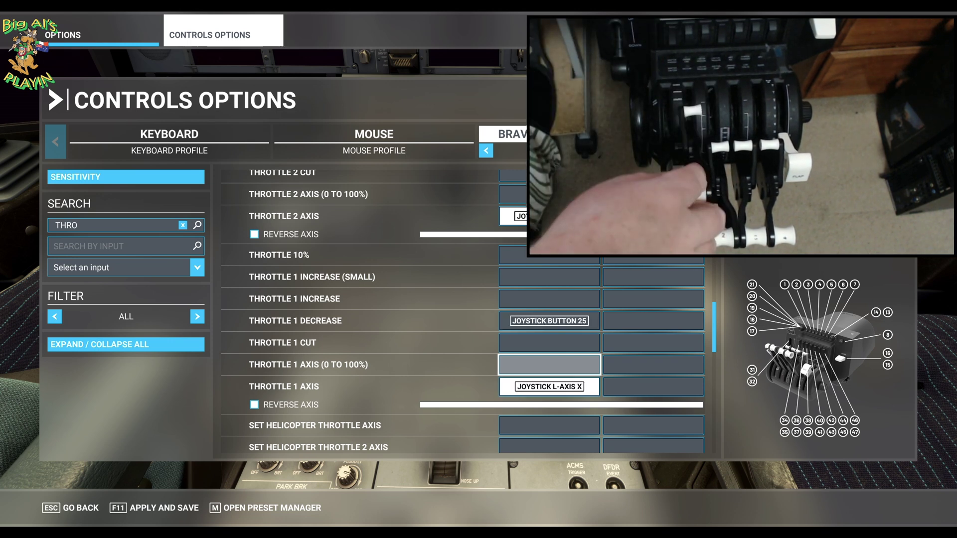
Save the profile, return to the A380 cockpit and test the flaps from 0 to FULL
key(F11)
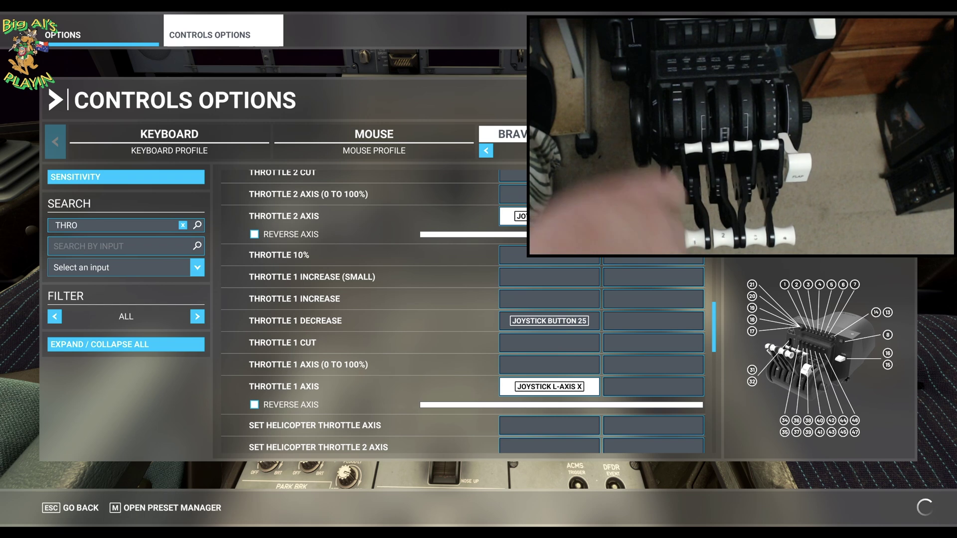
key(Escape)
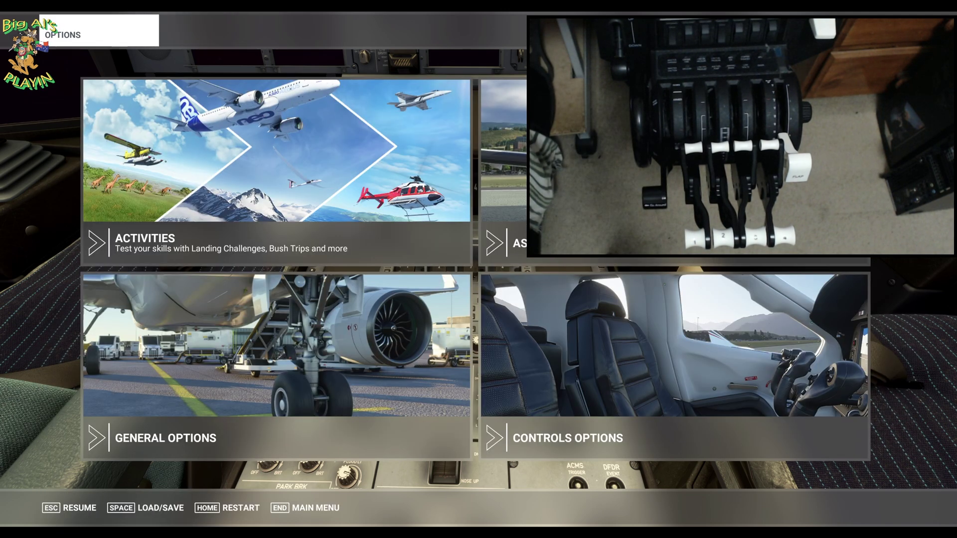
key(Escape)
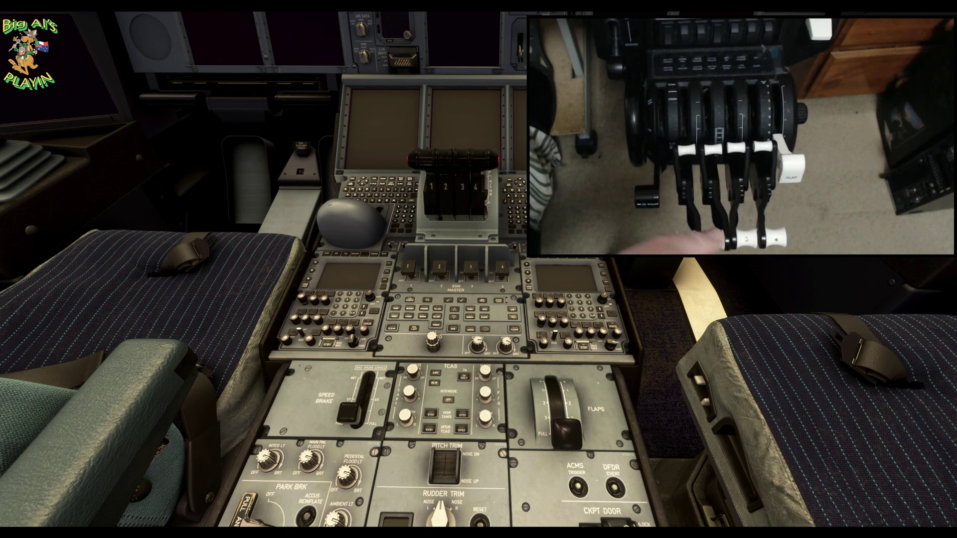
key(F5)
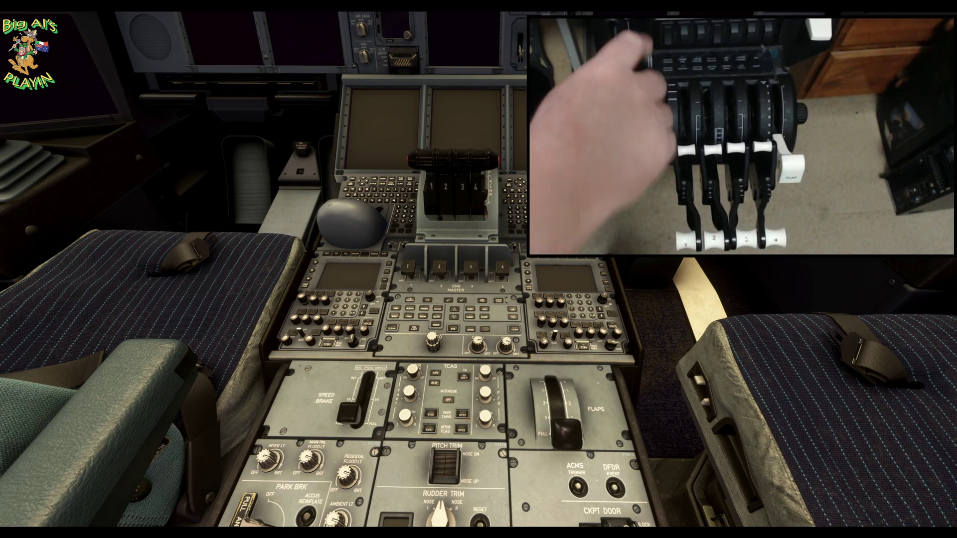
key(F8)
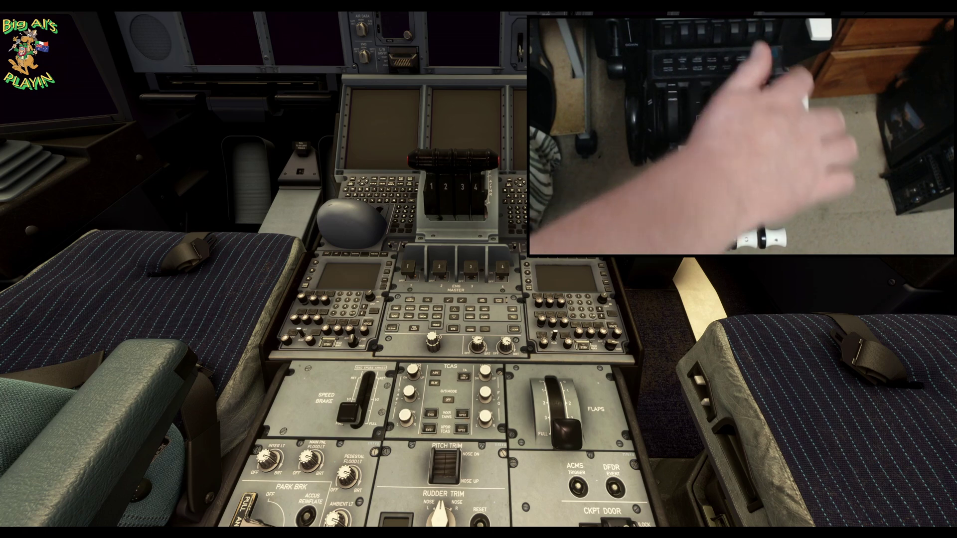
Reopen controls settings and expand Flight Control Surfaces and Secondary Control Surfaces
key(Escape)
key(Down)
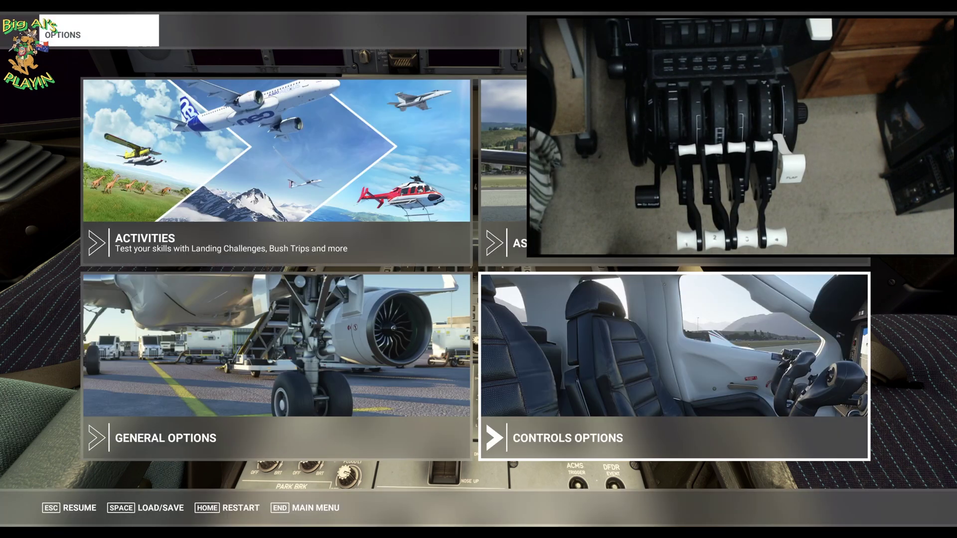
key(Return)
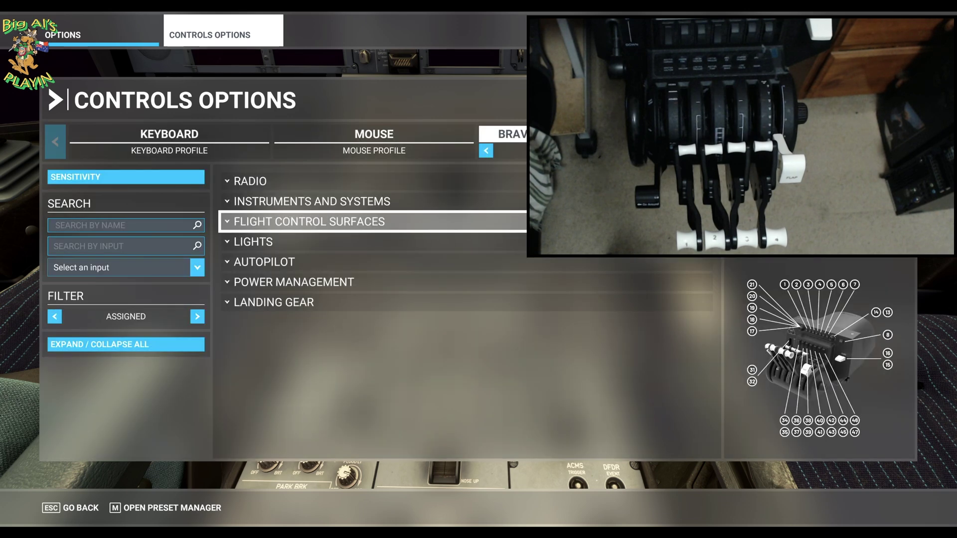
click(309, 222)
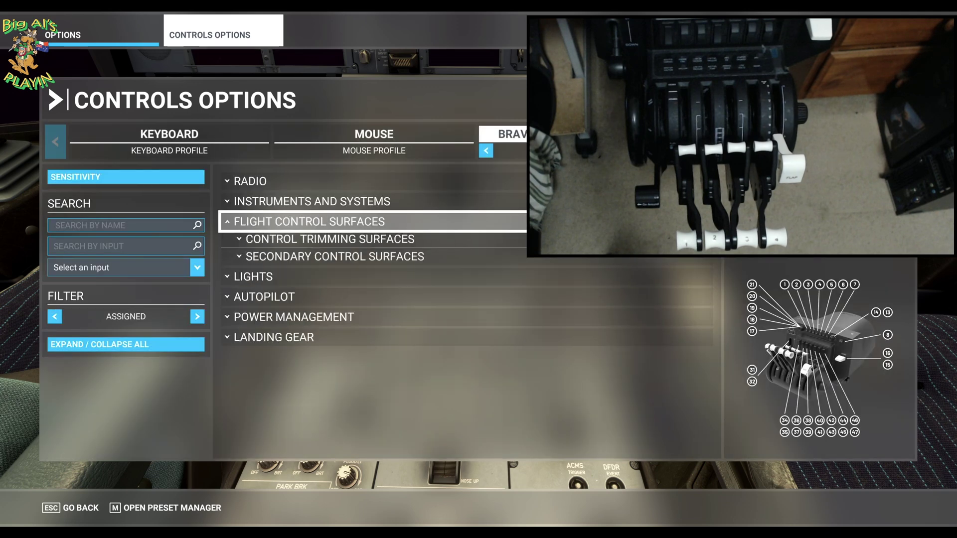
click(334, 257)
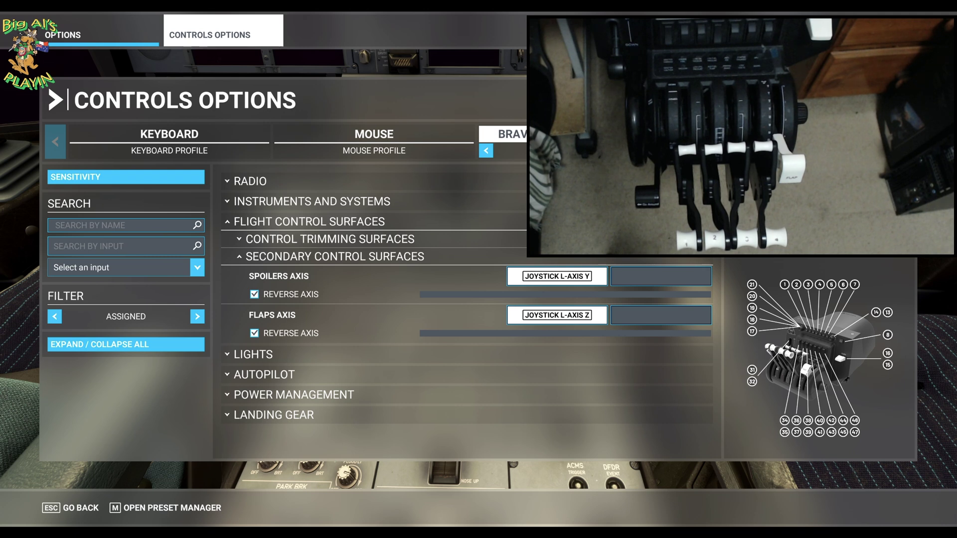
Search 'SPOI', bind Spoilers Axis to Joystick L-Axis Y, then clear the search
click(126, 226)
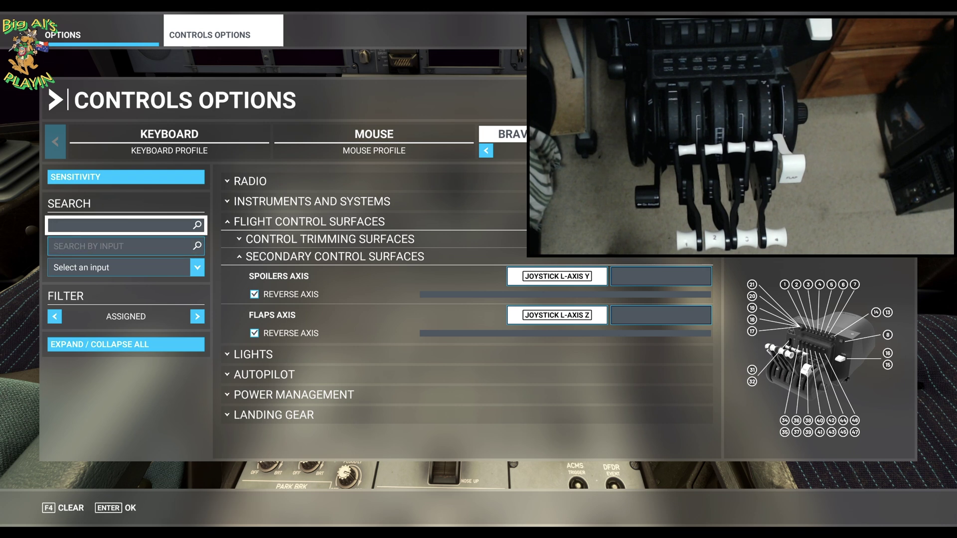
text(SPO)
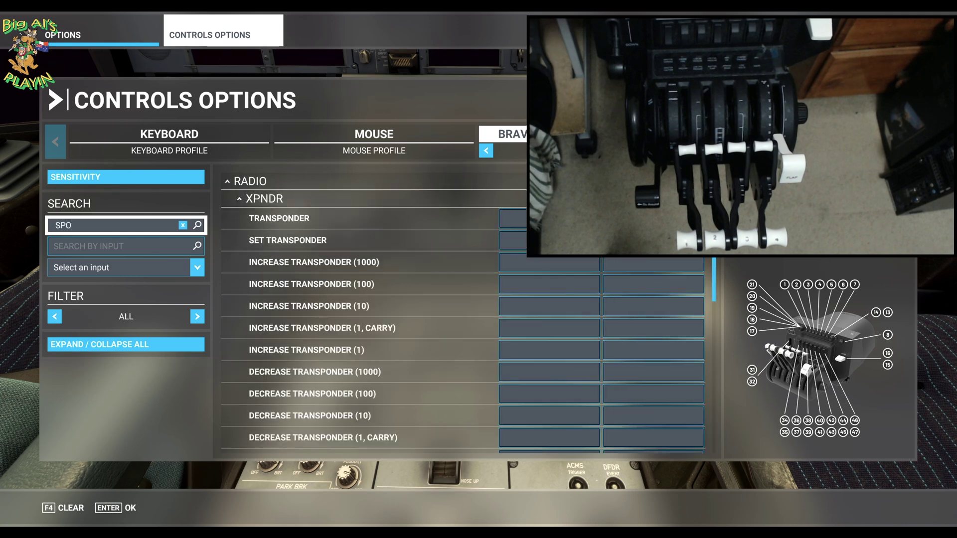
key(BackSpace)
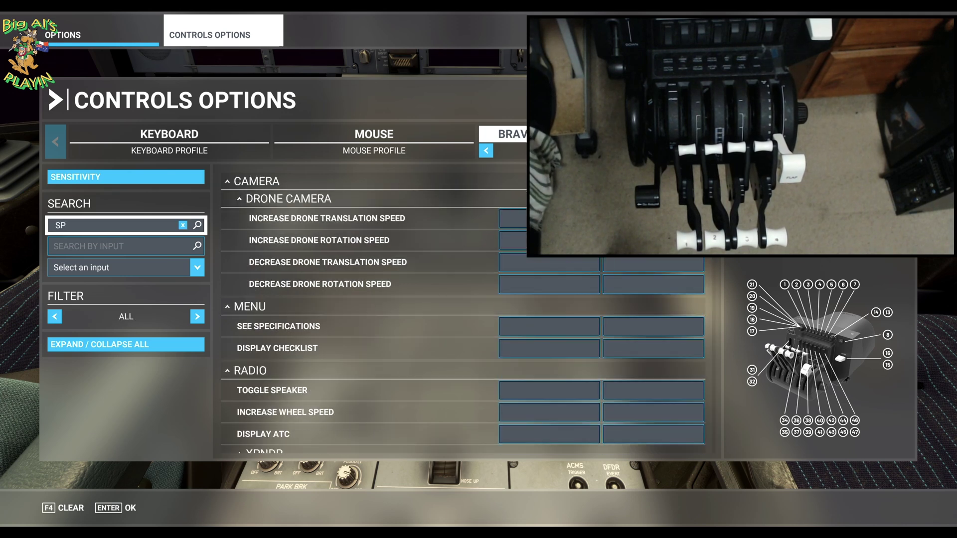
text(OI)
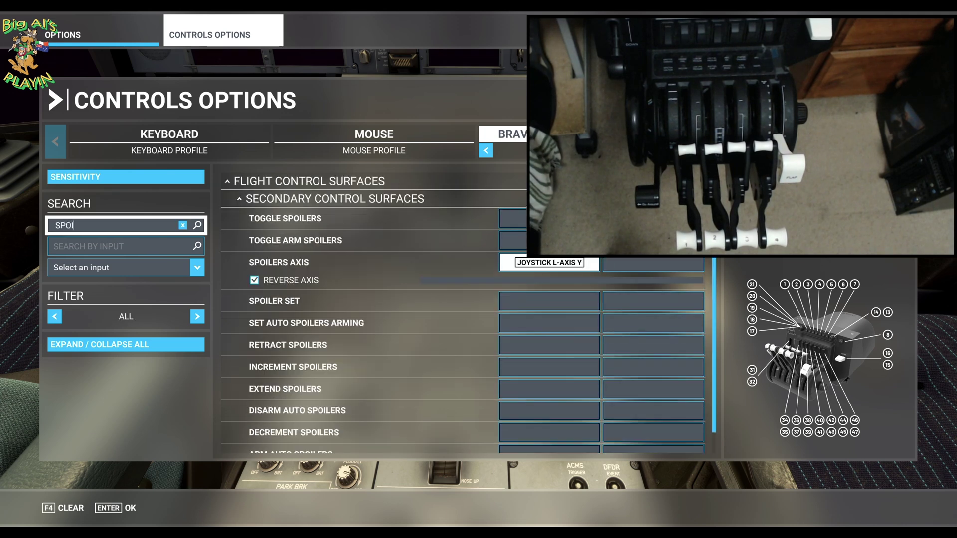
key(Return)
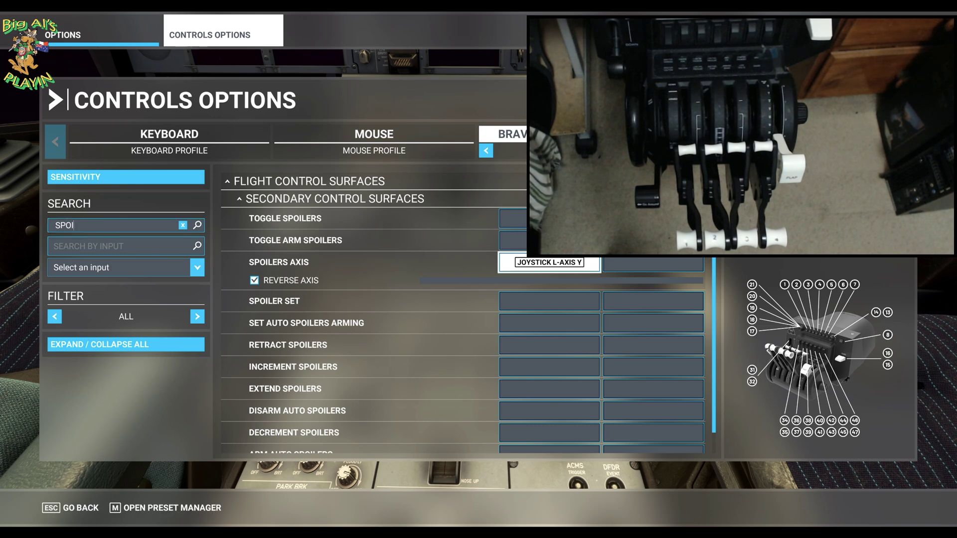
key(Return)
click(479, 241)
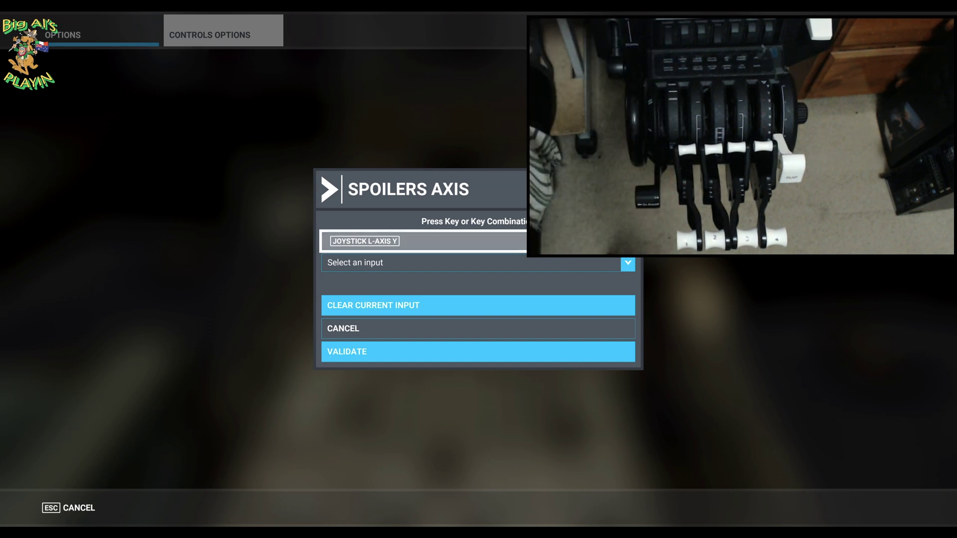
key(Down)
key(Return)
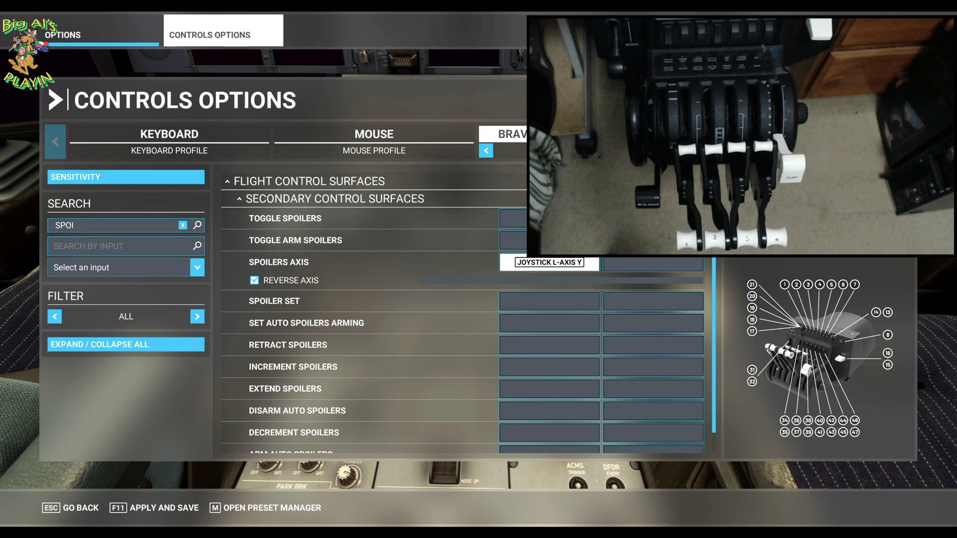
click(113, 225)
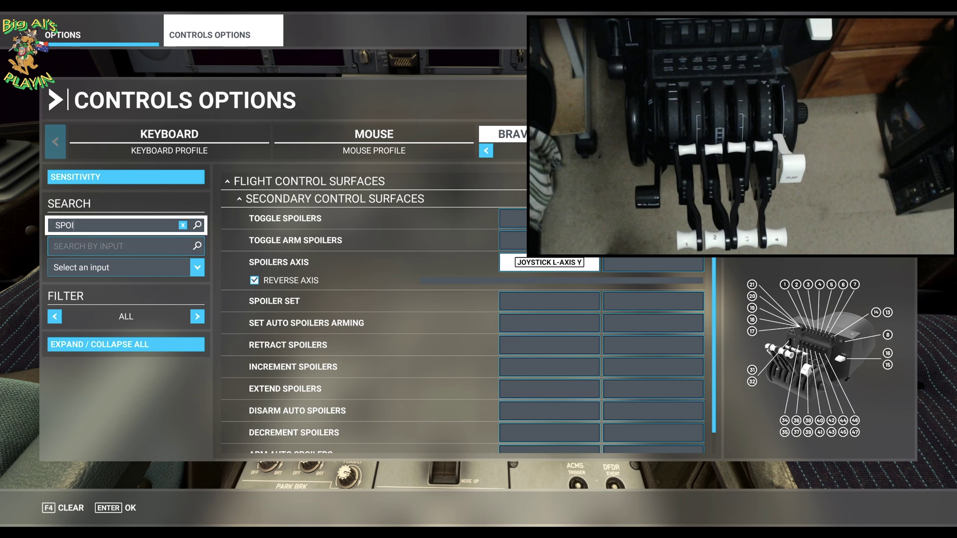
click(183, 226)
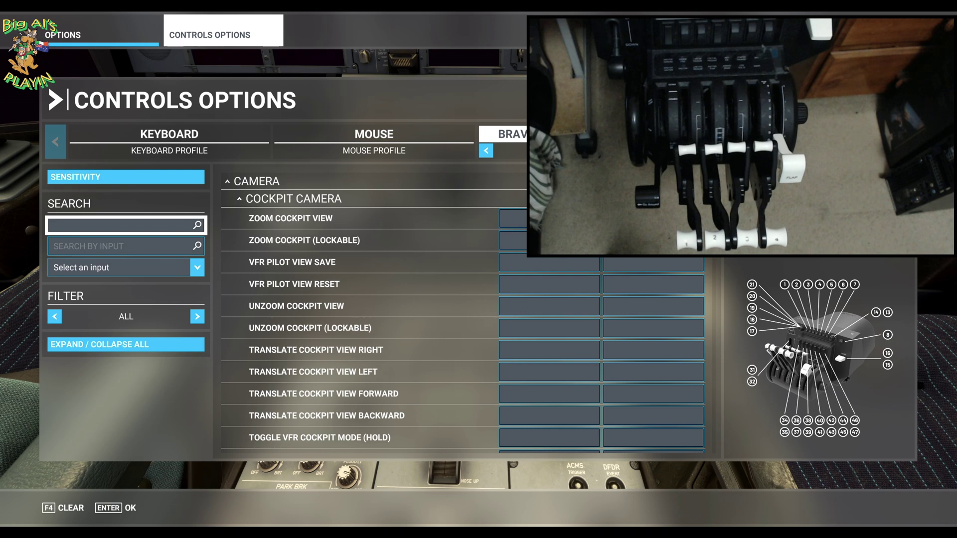
Filter the controls list by 'FLAPS'
text(FALP)
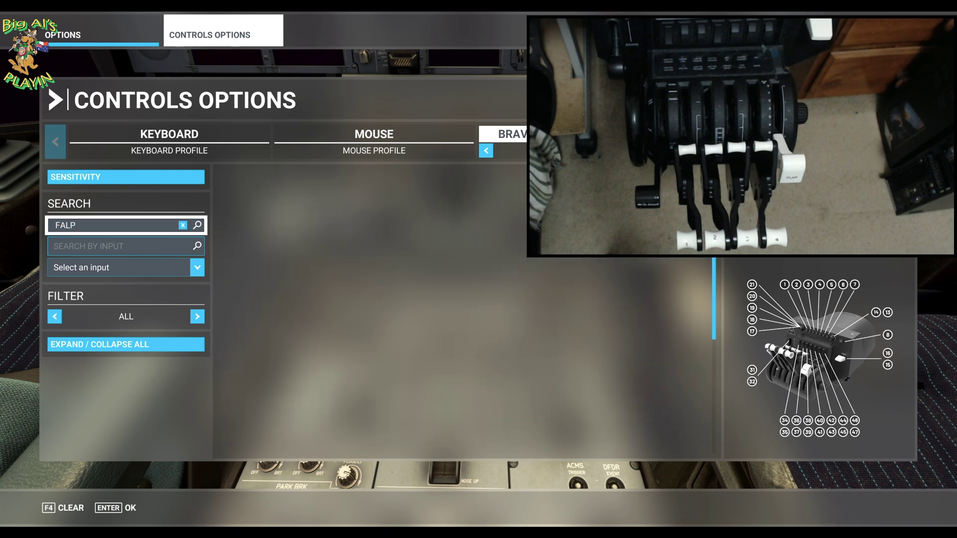
key(BackSpace)
key(BackSpace)
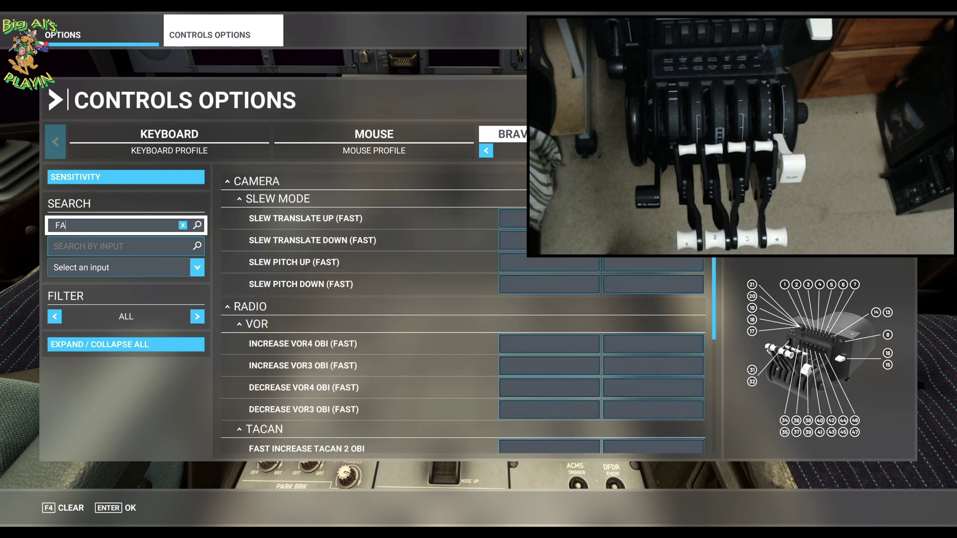
key(BackSpace)
text(LAP)
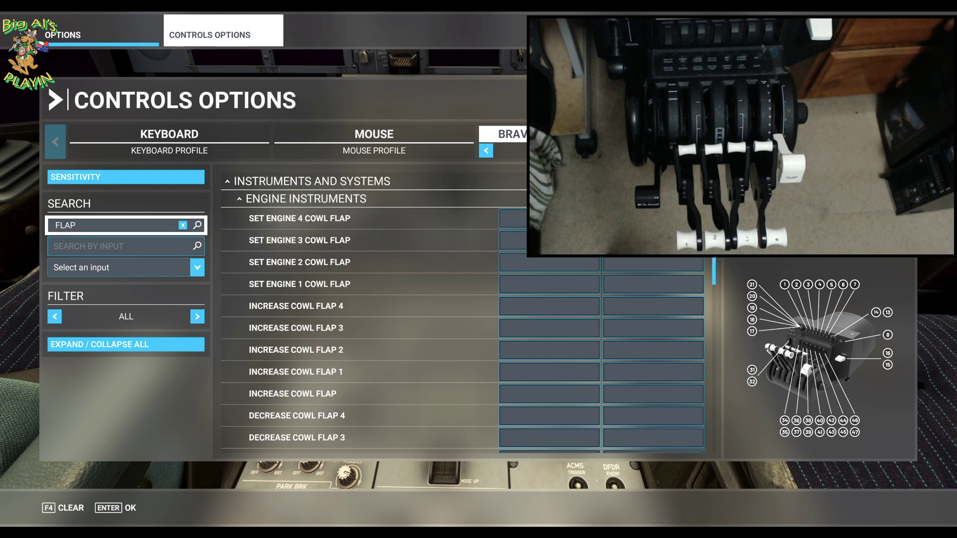
key(BackSpace)
key(BackSpace)
key(BackSpace)
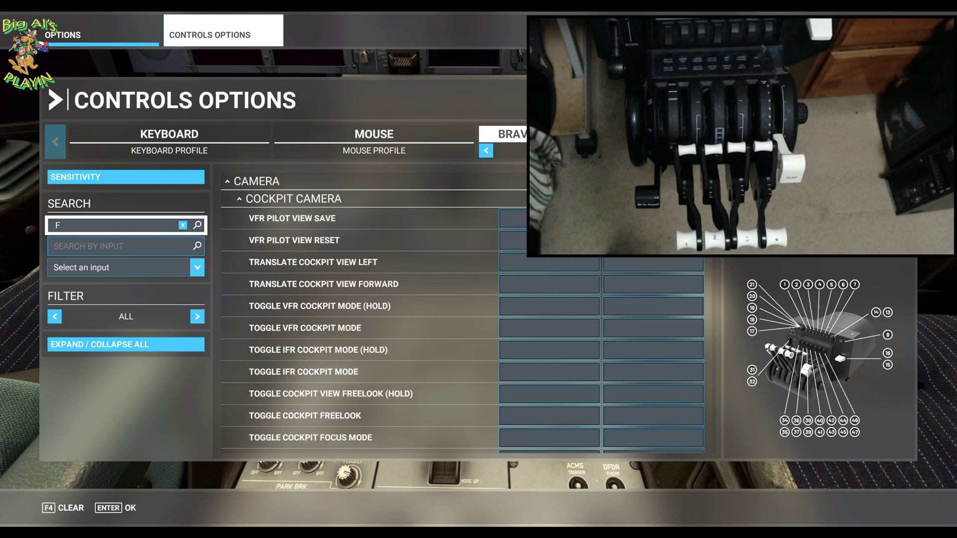
text(LAPS)
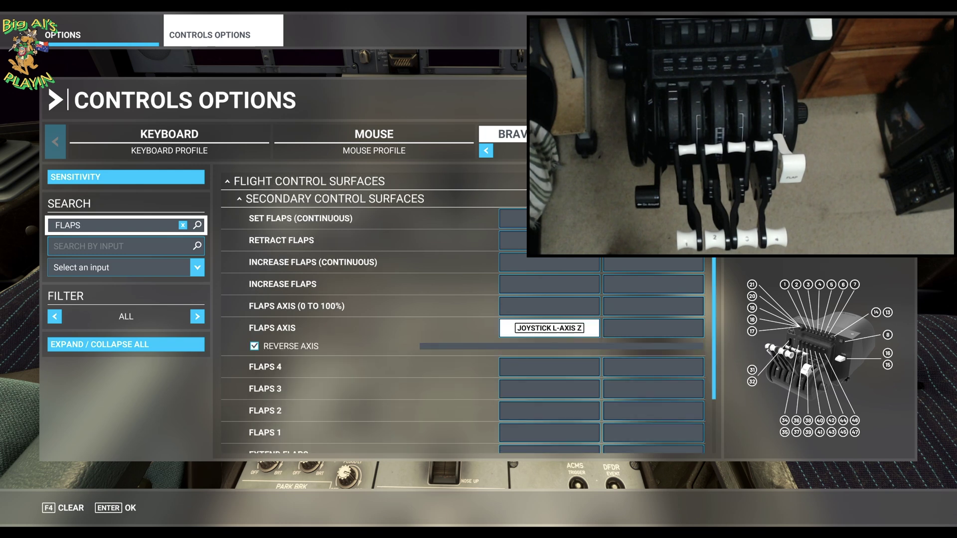
key(Return)
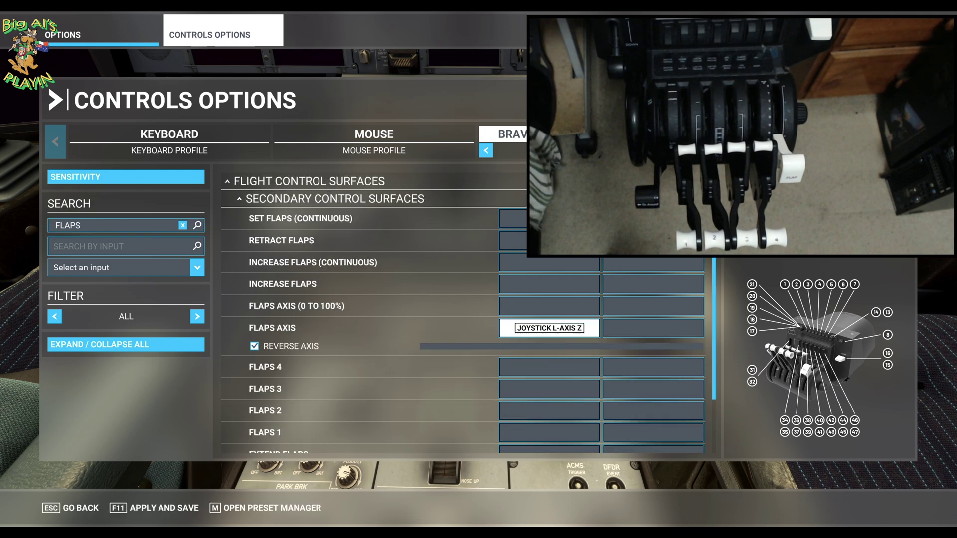
Bind Flaps Axis to Joystick L-Axis Z and save the profile with F11
key(Return)
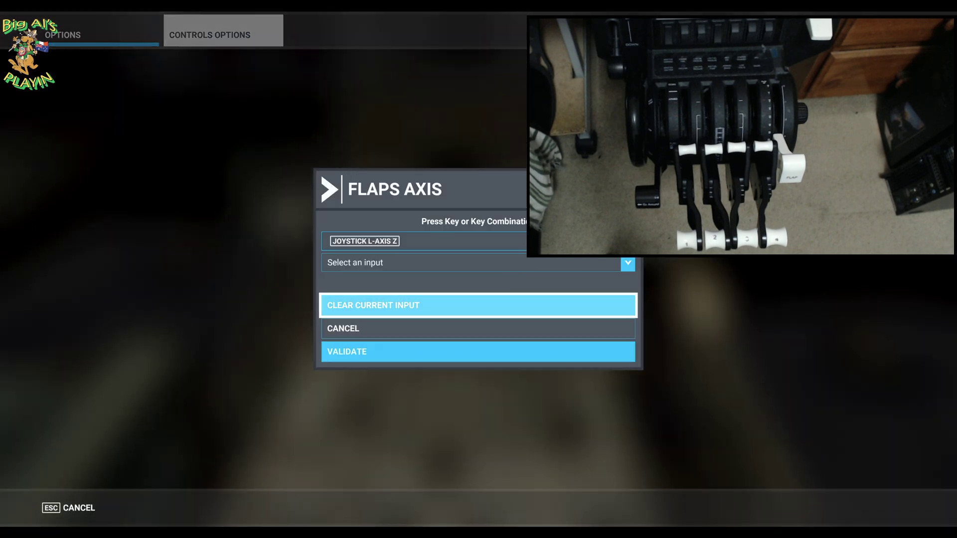
click(479, 241)
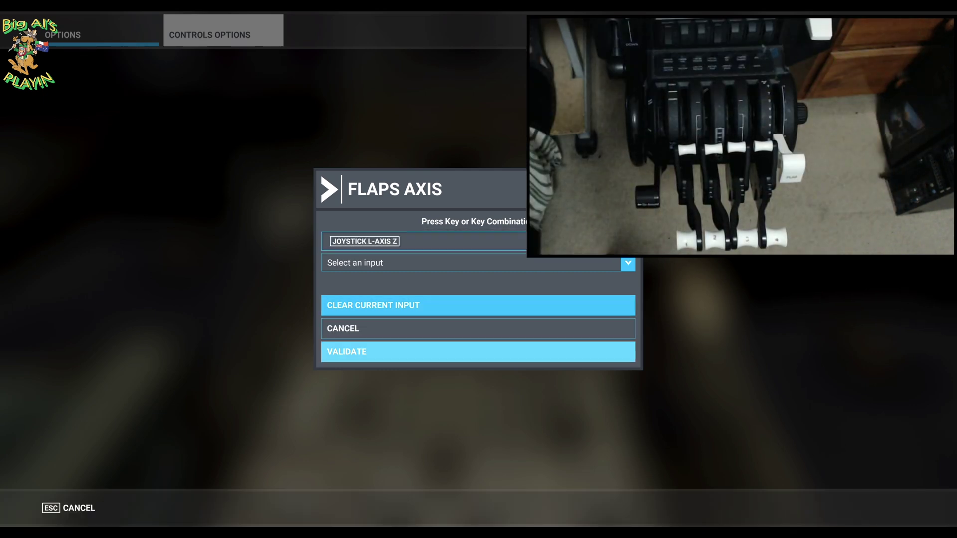
key(Return)
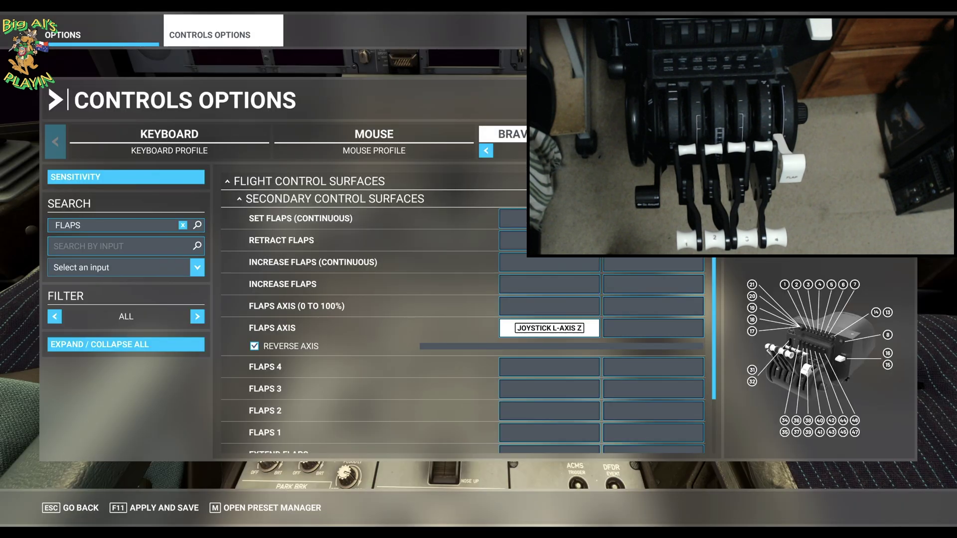
key(F11)
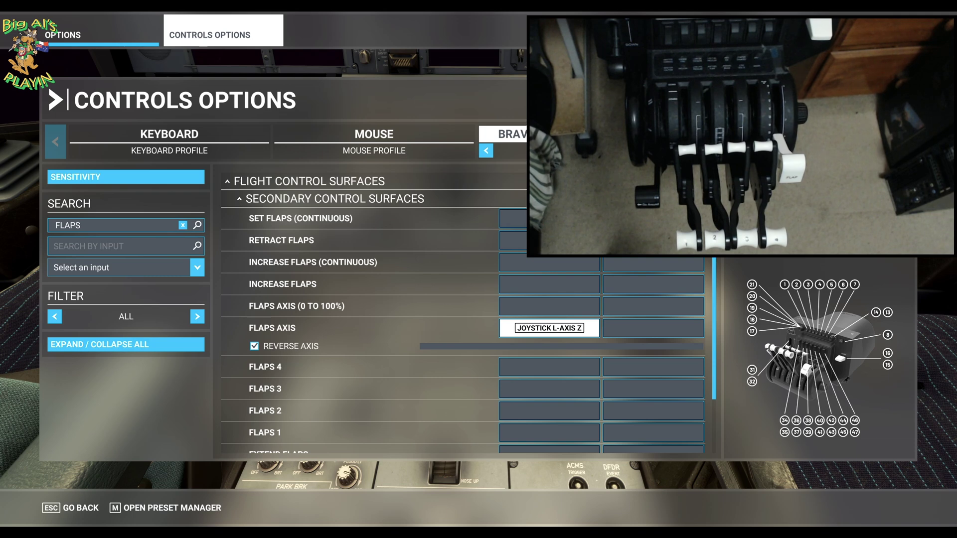
Search 'AUTOT' and open the Autothrottle Disconnect binding showing Joystick Button 29
click(117, 225)
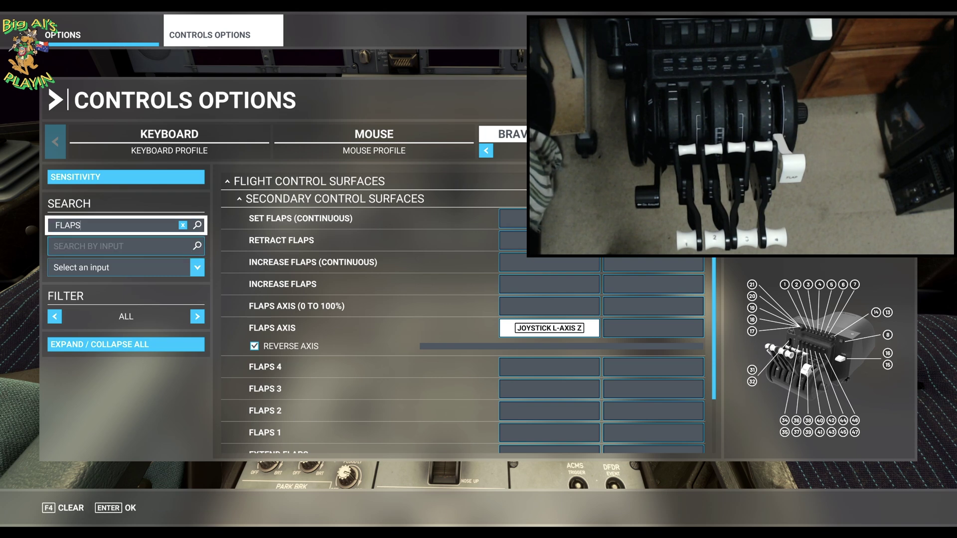
key(BackSpace)
key(BackSpace)
key(BackSpace)
key(BackSpace)
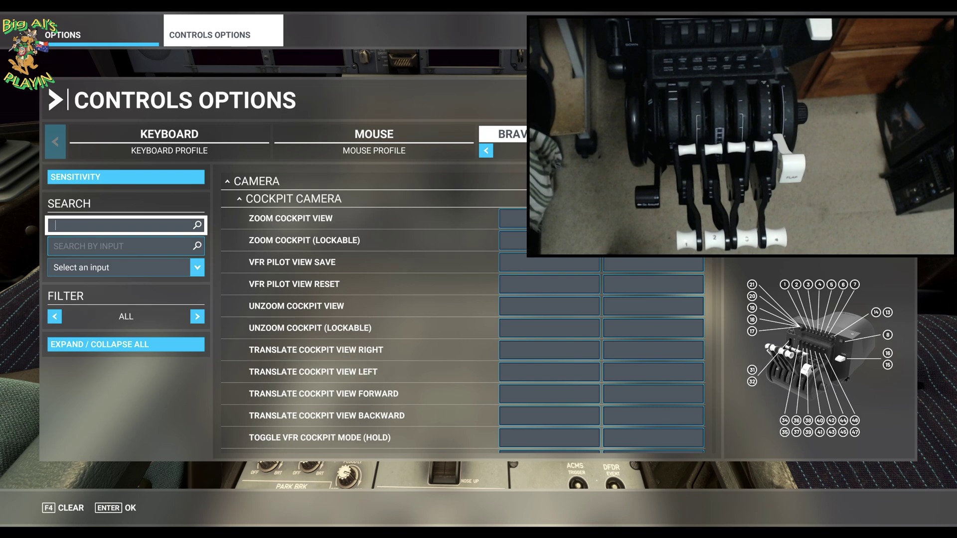
text(AUTOT)
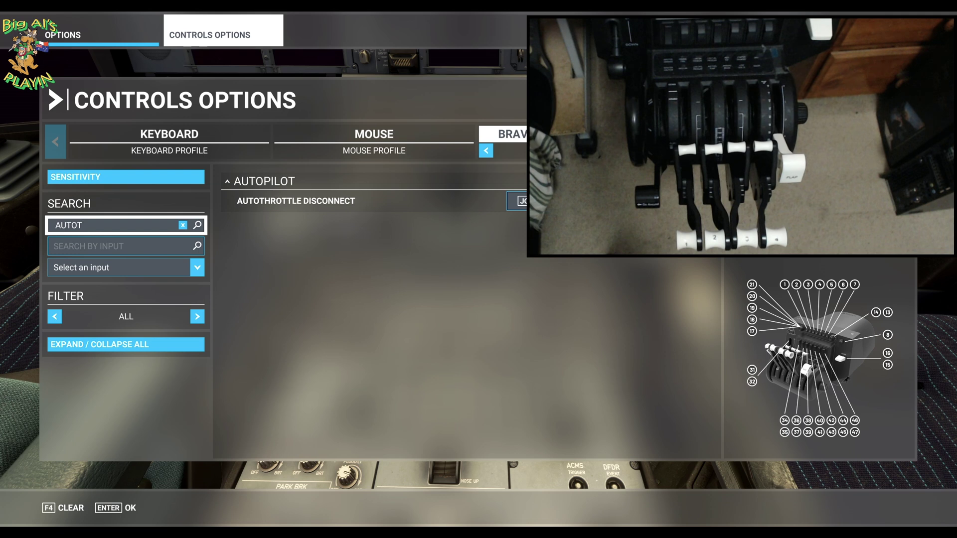
key(Return)
key(Right)
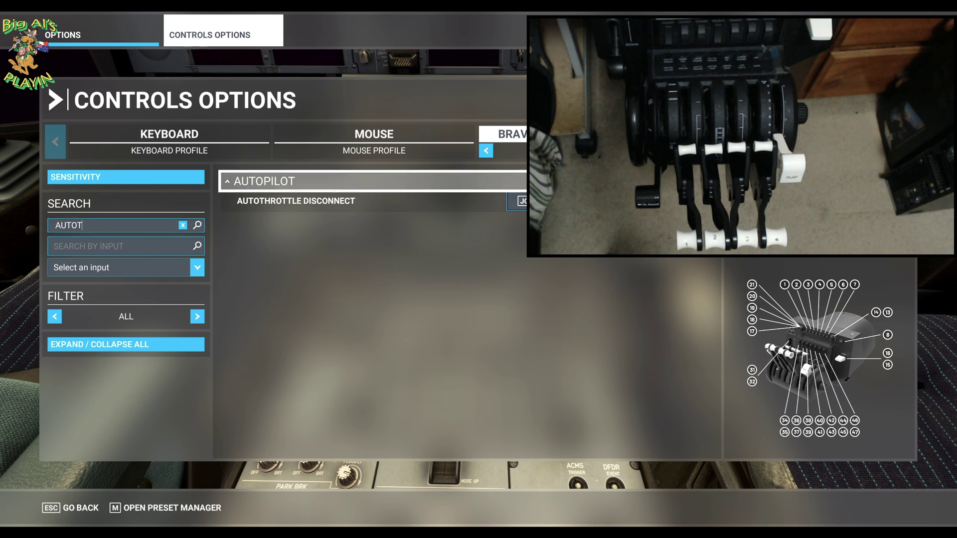
key(Left)
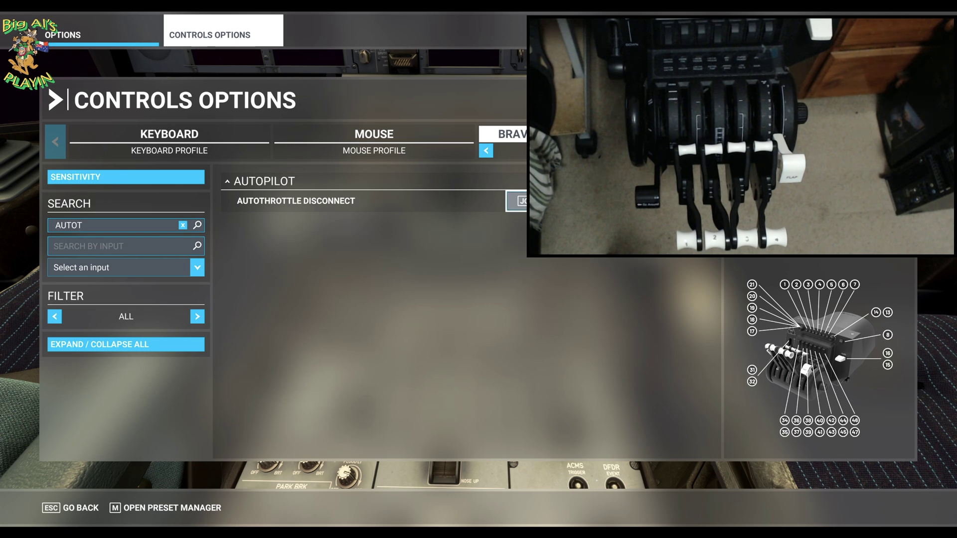
key(Return)
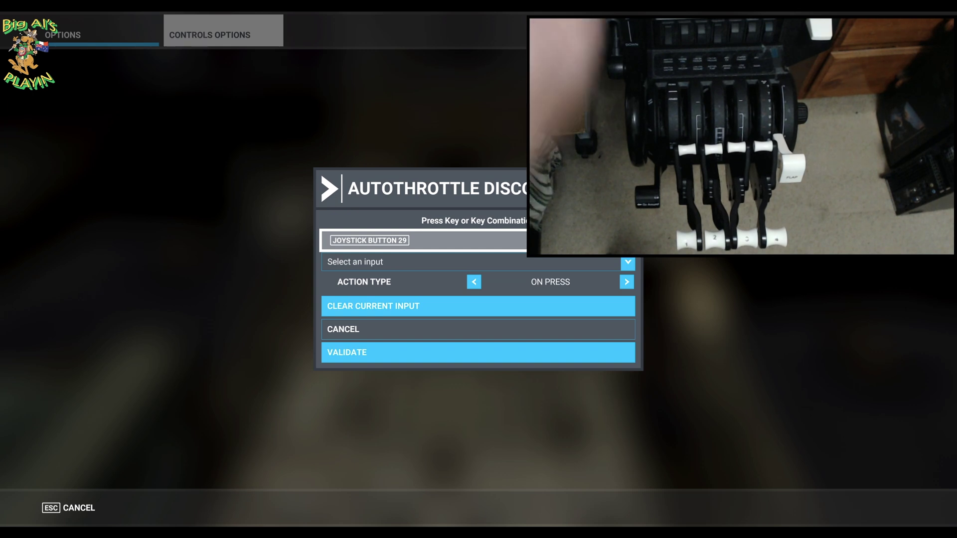
Rebind Autothrottle Disconnect to Joystick Button 29 on press and validate it
key(Return)
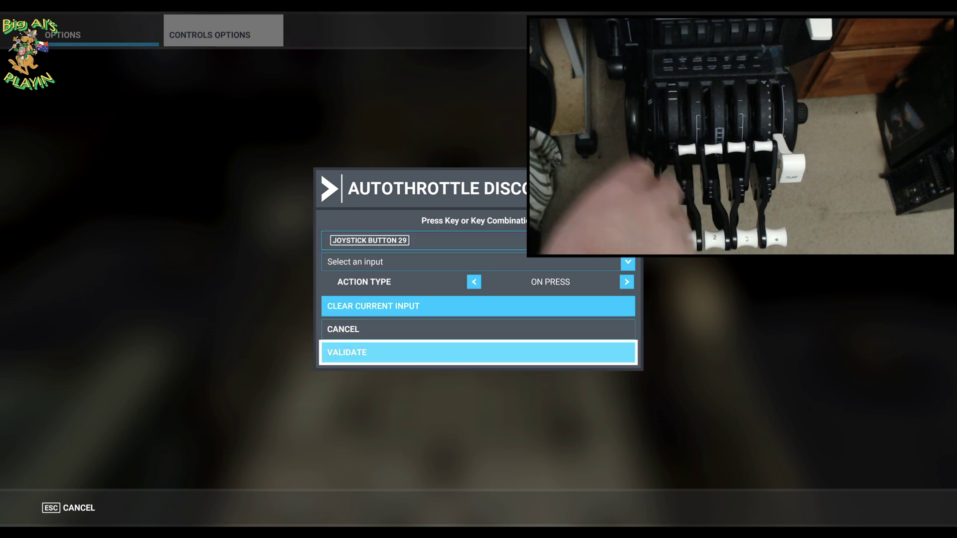
key(Return)
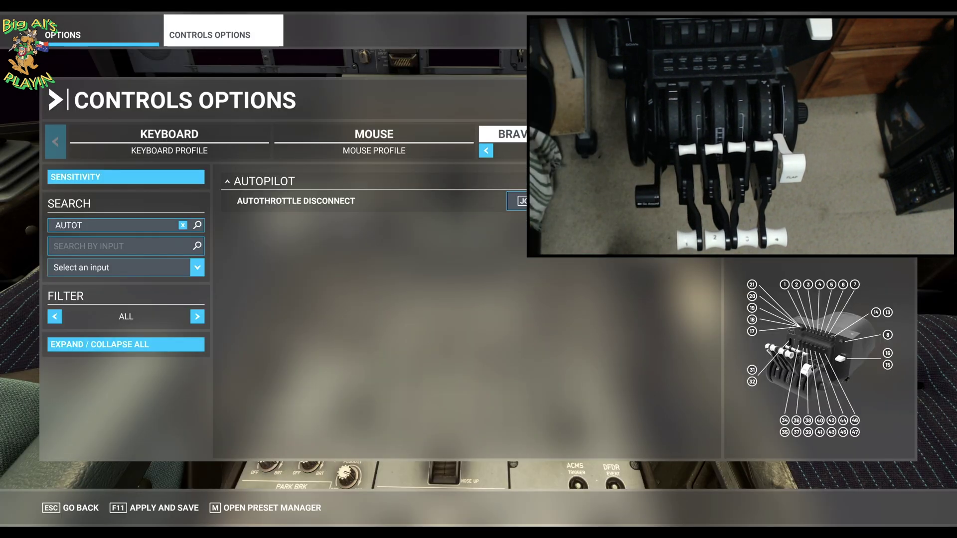
key(Return)
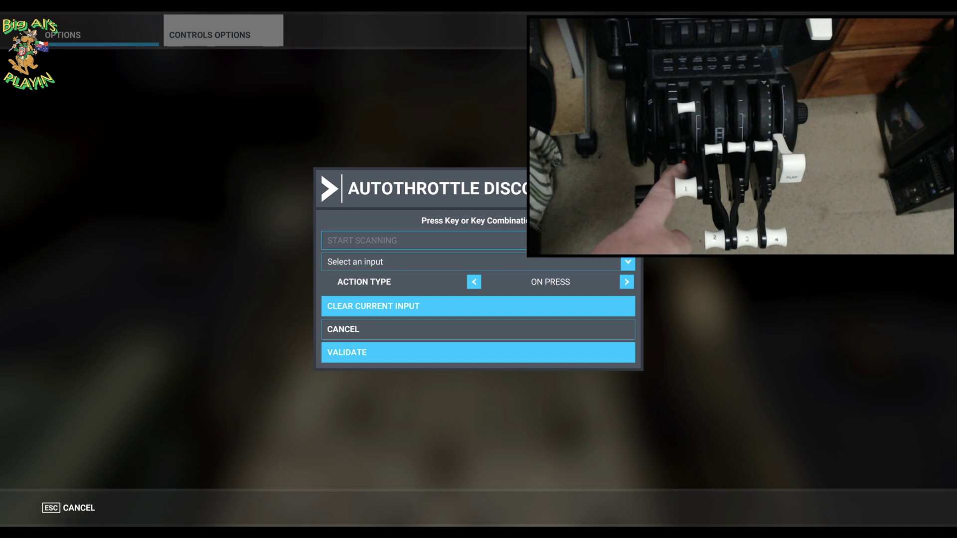
key(Return)
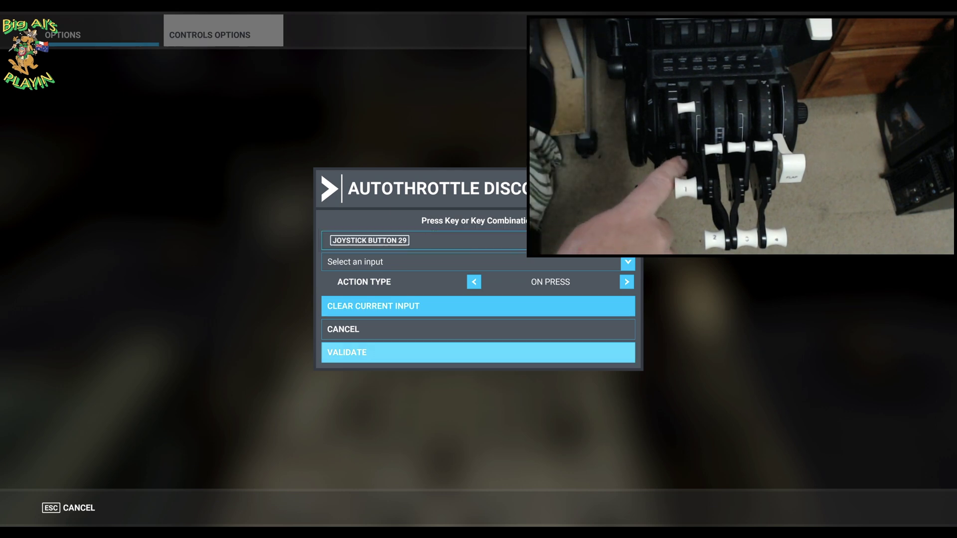
click(478, 353)
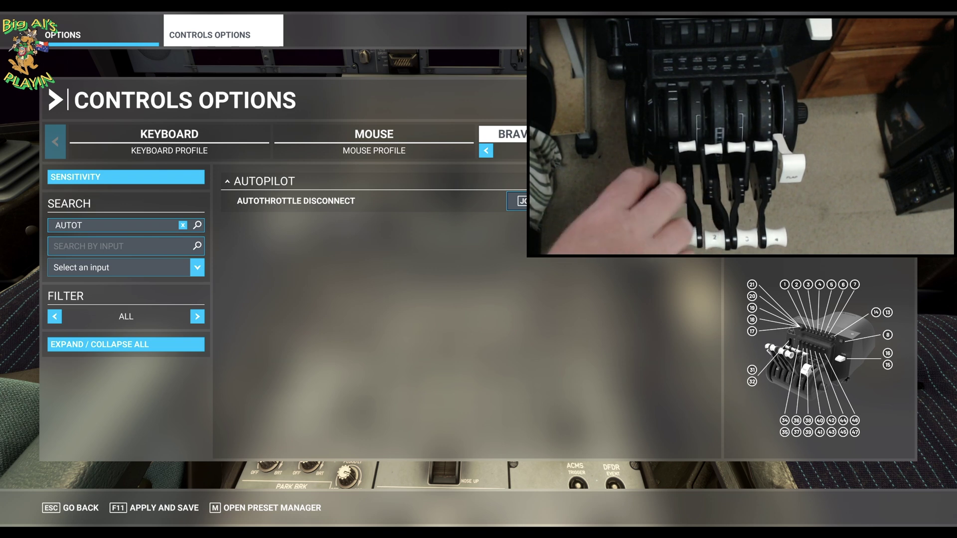
Save the A380 Bravo throttle profile, then close Controls Options and the options menu to the cockpit
key(F11)
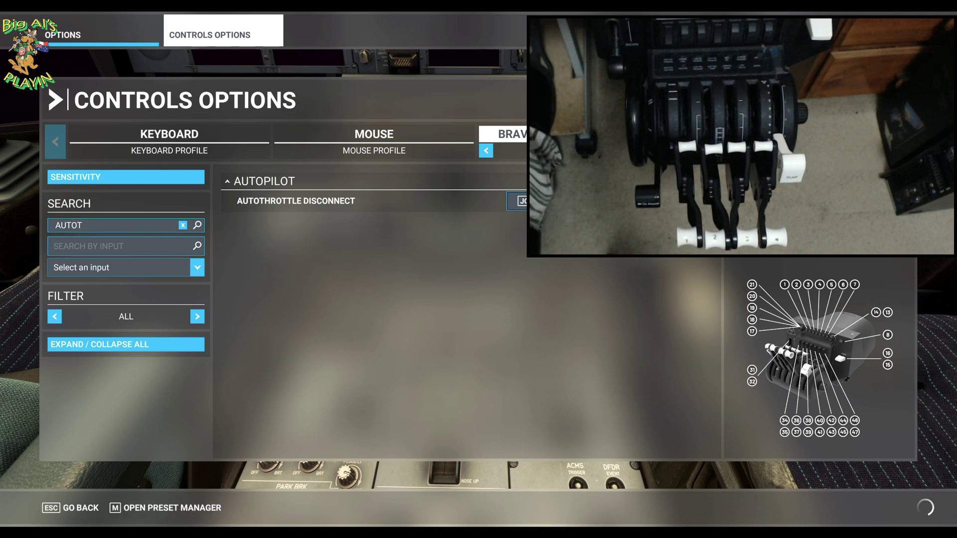
key(Escape)
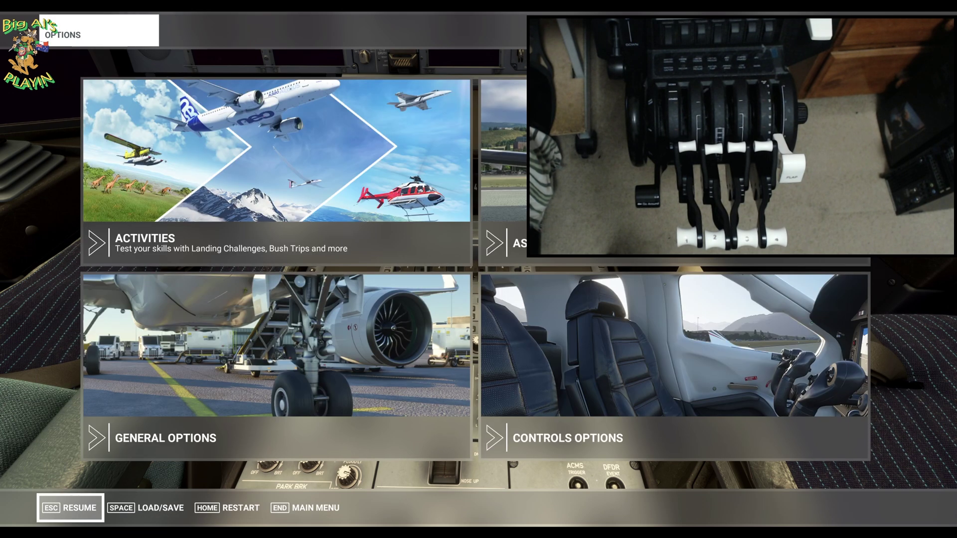
key(Escape)
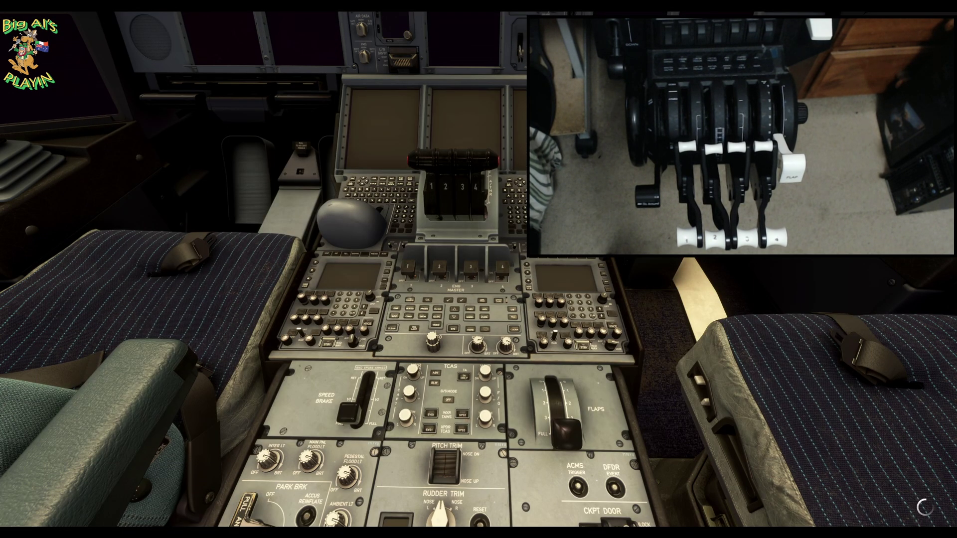